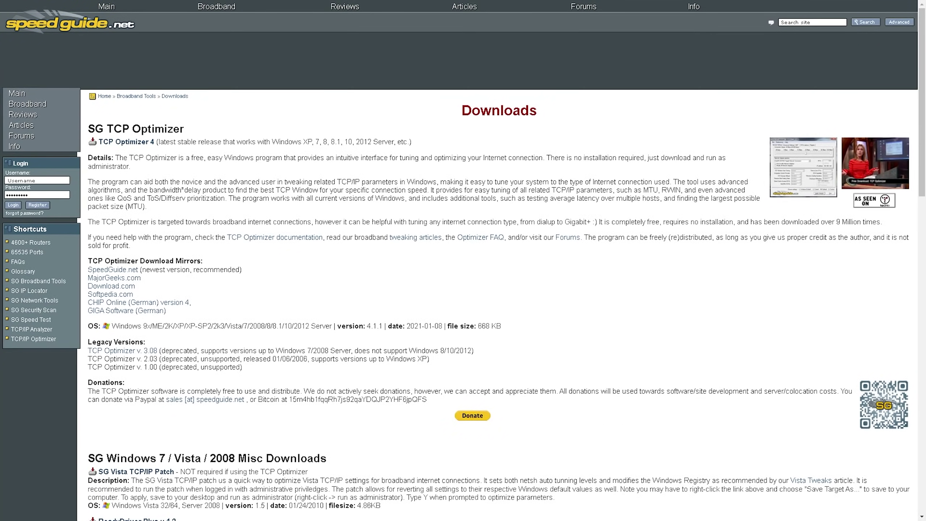
Step: Leave fullscreen and close the Chrome browser showing the SG TCP Optimizer page
left_click_drag(184, 128, 95, 129)
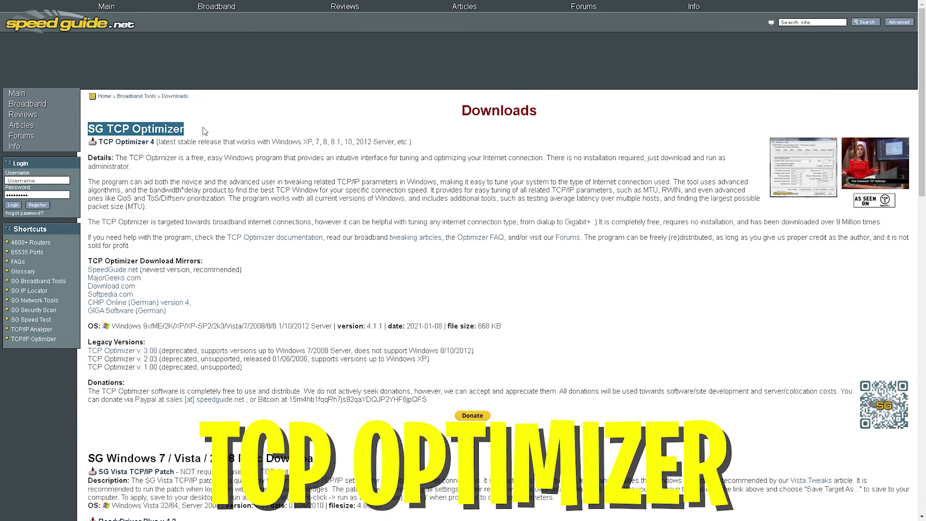
right_click(120, 129)
left_click(385, 275)
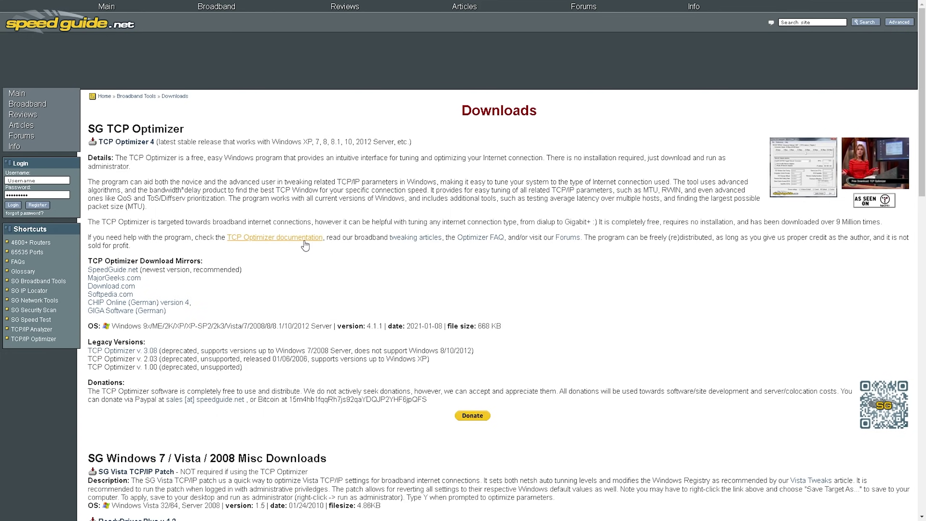
key("F11")
left_click(914, 6)
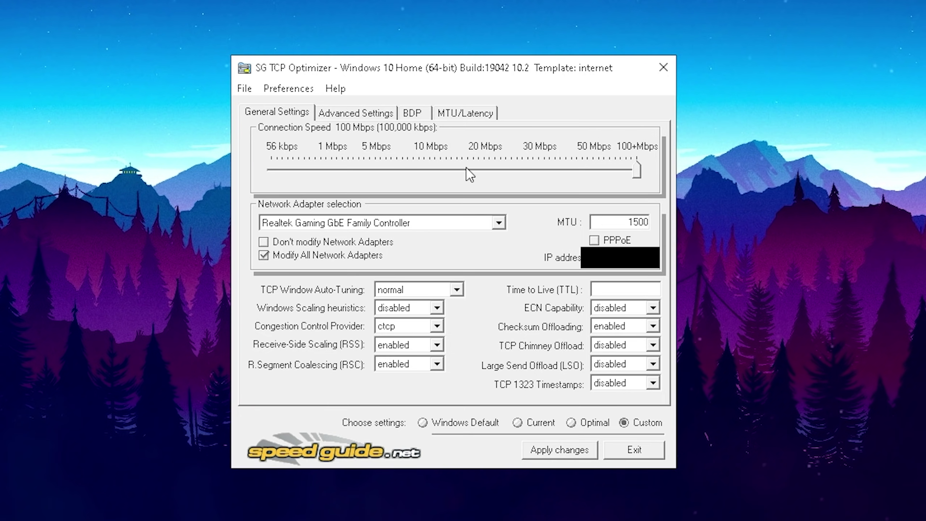
Step: Set Connection Speed to 100+ Mbps and select the Realtek Gaming GbE Family Controller adapter
mouse_move(638, 173)
left_mouse_down()
mouse_move(499, 174)
mouse_move(613, 180)
mouse_move(640, 172)
mouse_move(368, 170)
mouse_move(639, 169)
left_mouse_up()
left_click(348, 227)
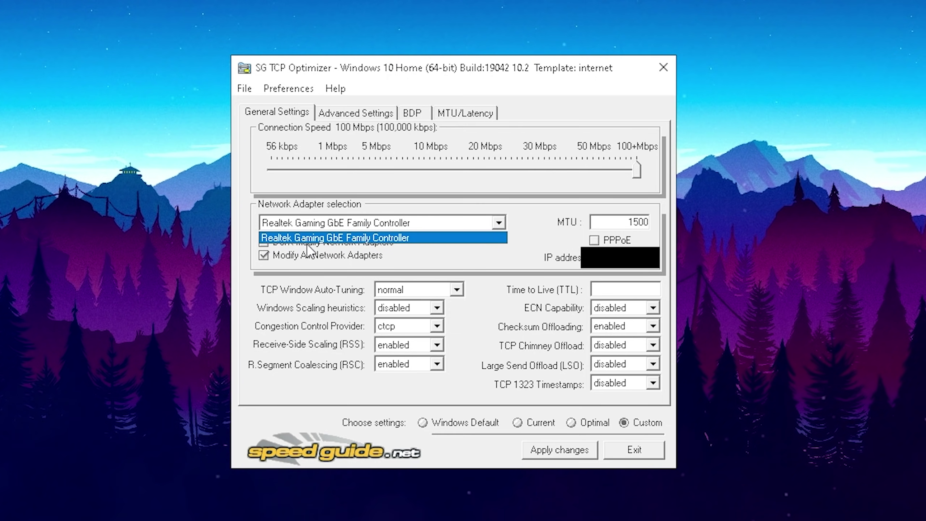
left_click(361, 239)
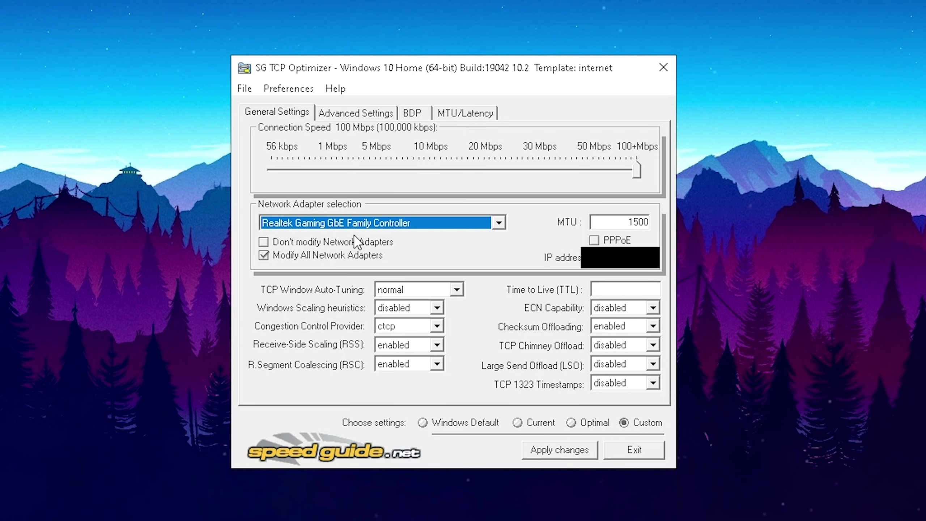
left_click(362, 225)
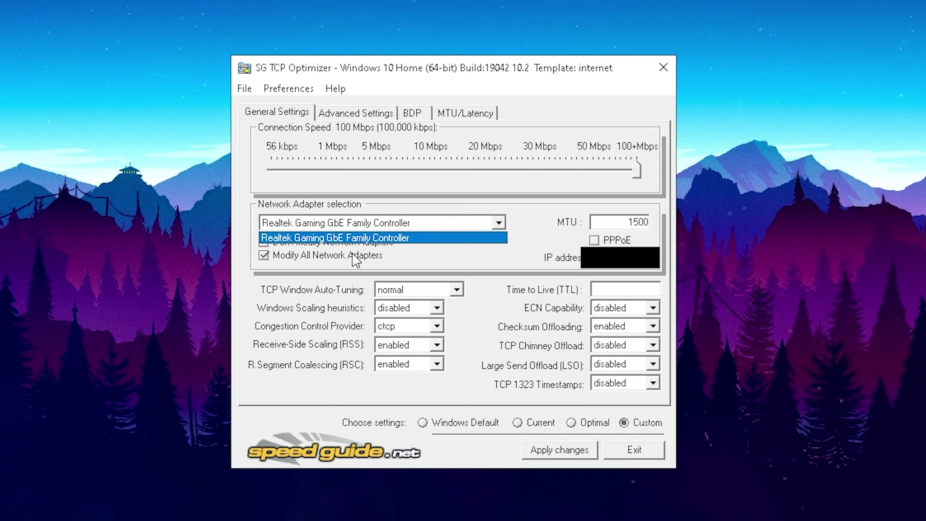
left_click(319, 239)
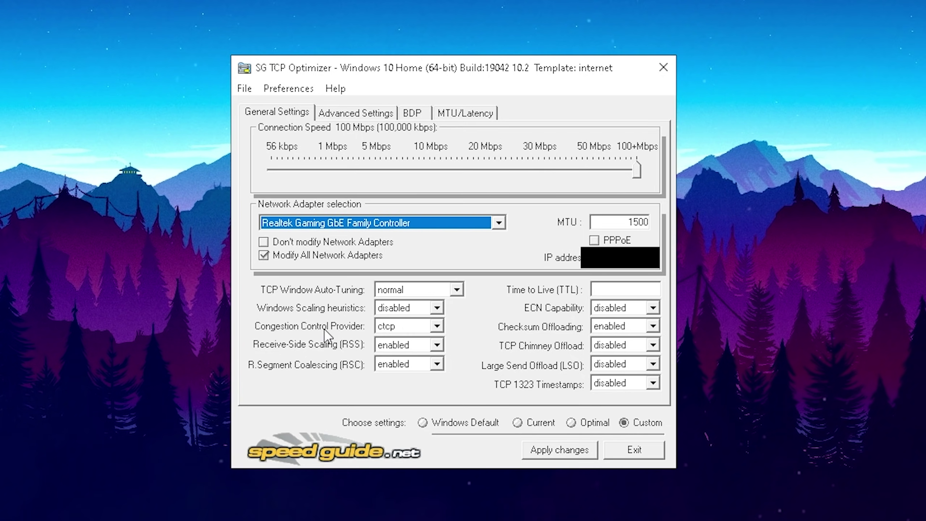
left_click(405, 329)
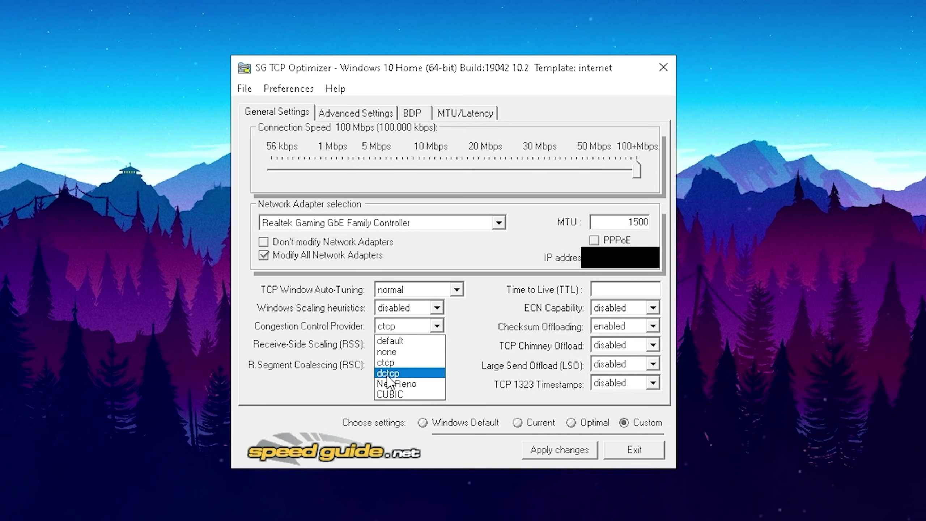
left_click(385, 362)
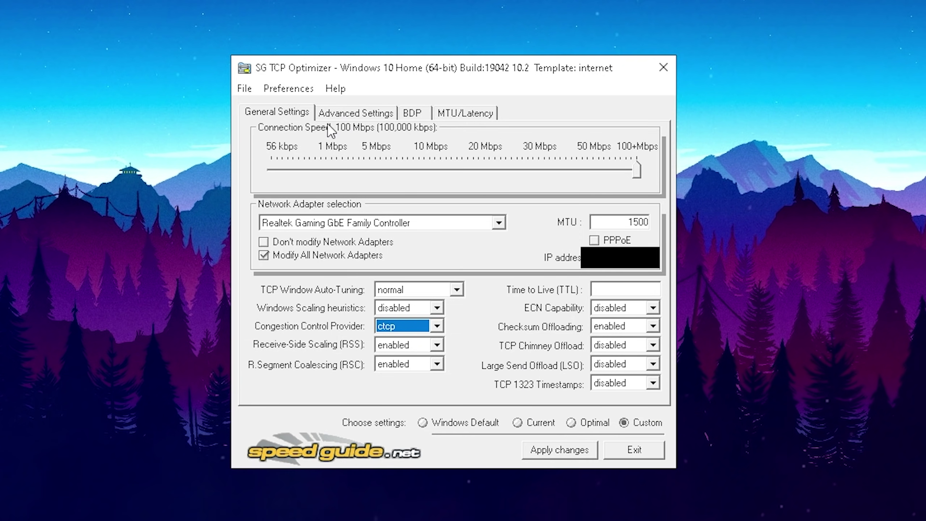
Step: Review Advanced Settings, leaving MaxConnectionsPerServer at 10, Initial RTO 2000 and Min RTO 300
left_click(353, 116)
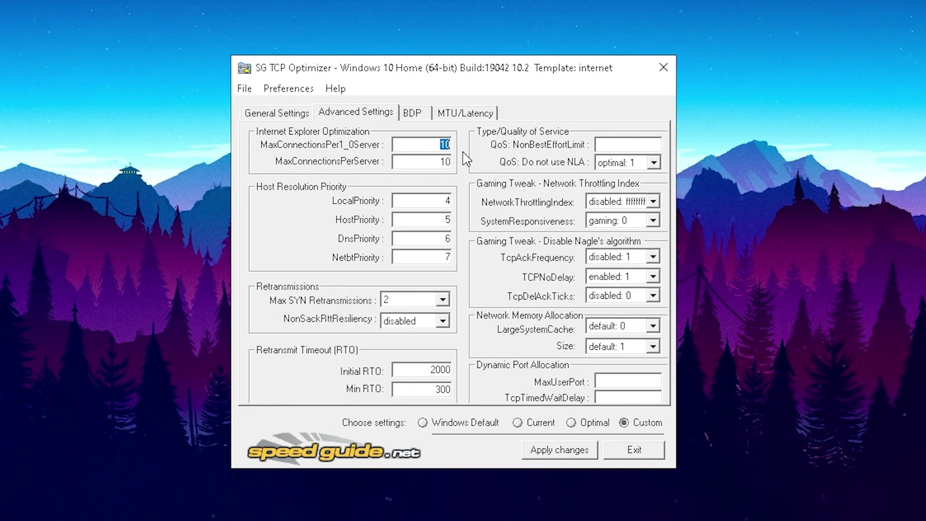
key("Tab")
double_click(435, 145)
key("Tab")
key("Tab")
left_click_drag(425, 369, 456, 369)
left_click_drag(433, 389, 460, 390)
Step: Set Do not use NLA to optimal: 1, throttling disabled: ffffffff, SystemResponsiveness gaming: 0
left_click(623, 165)
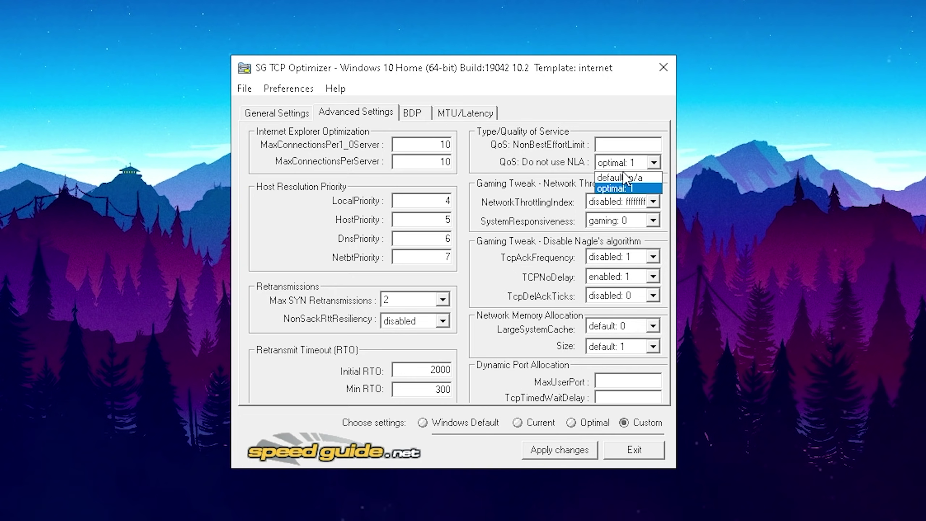
left_click(615, 189)
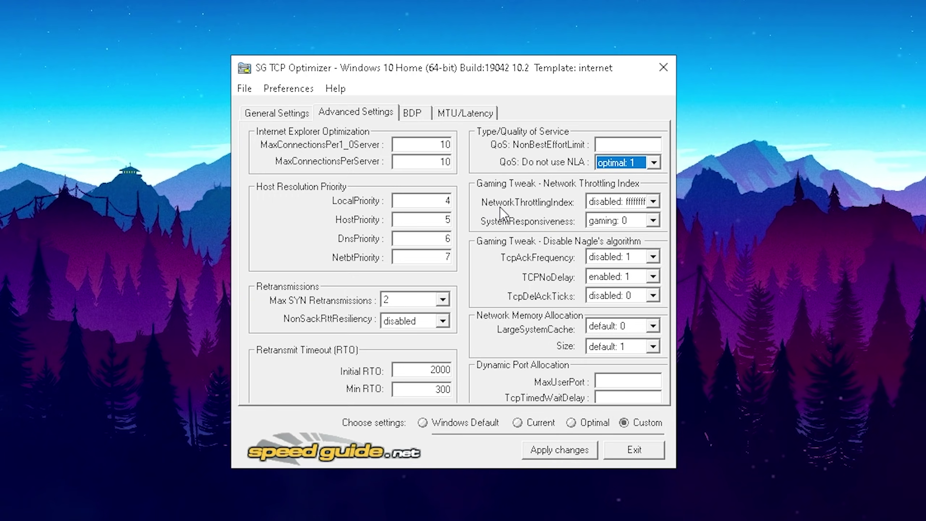
left_click(607, 205)
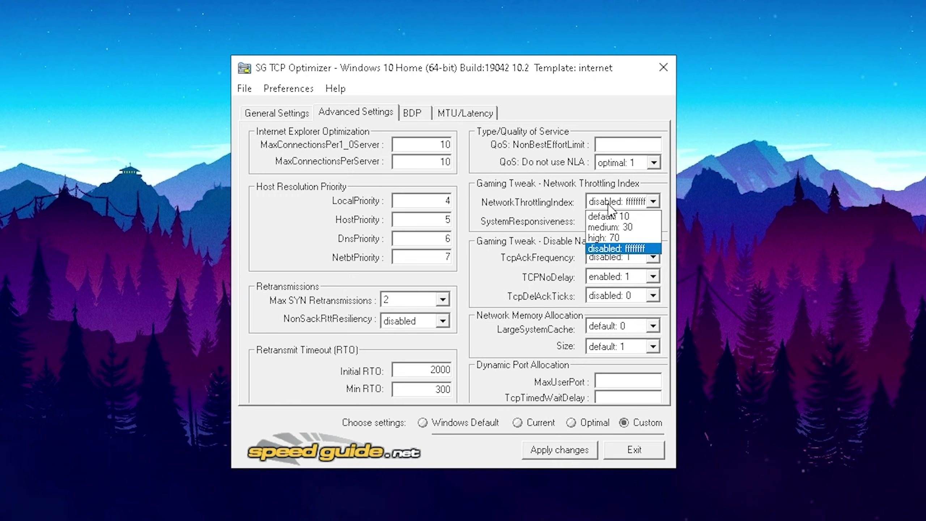
left_click(606, 249)
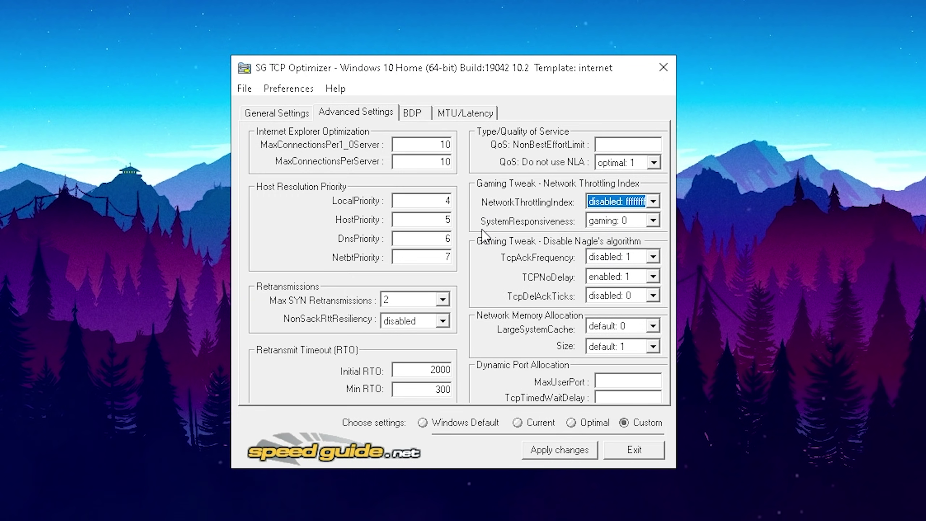
left_click(615, 220)
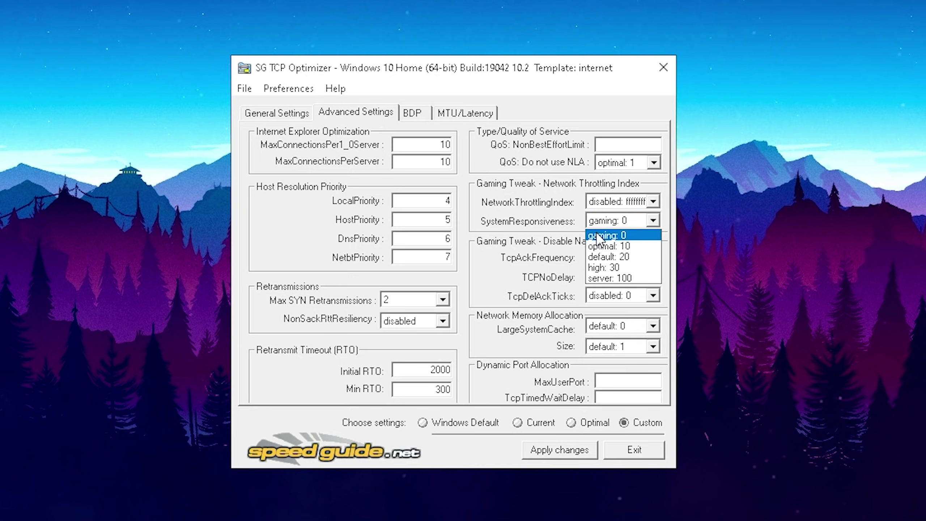
left_click(610, 235)
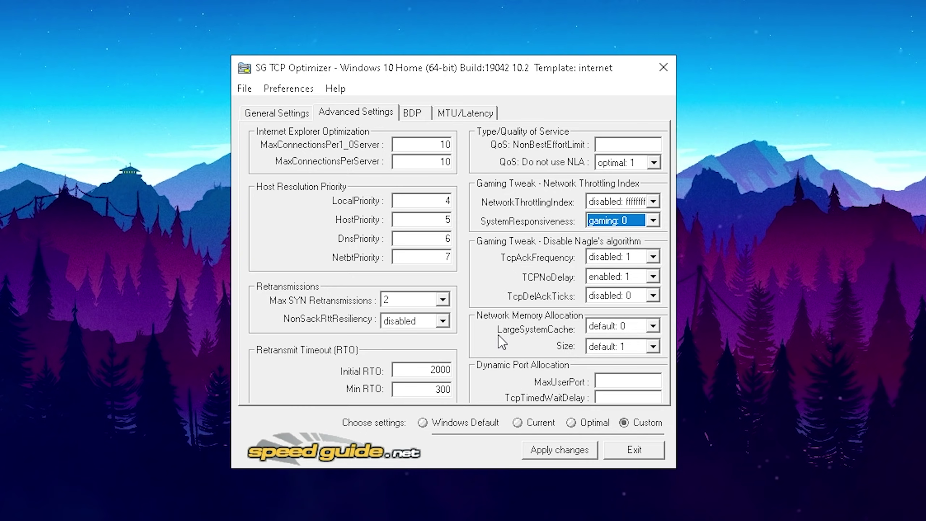
Step: Keep LargeSystemCache at default: 0 and memory allocation Size at default: 1
left_click(607, 330)
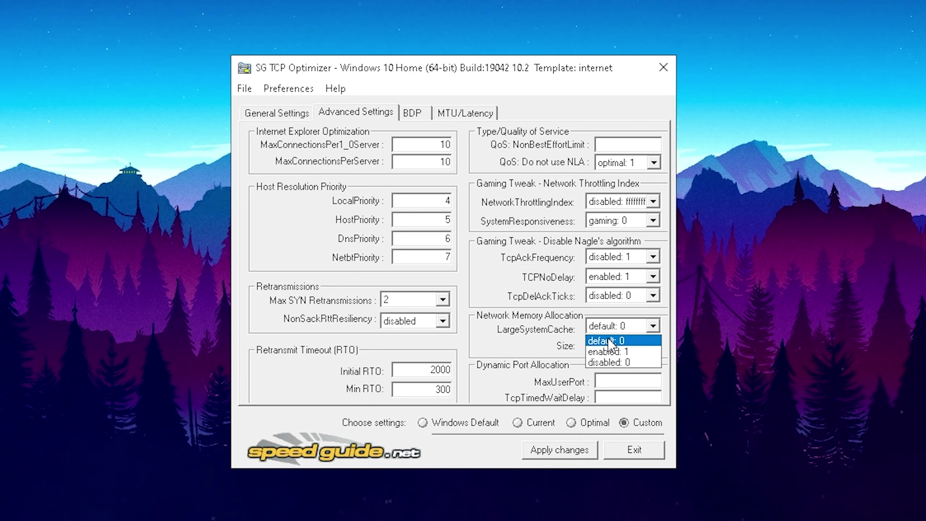
left_click(613, 341)
left_click(603, 344)
left_click(614, 360)
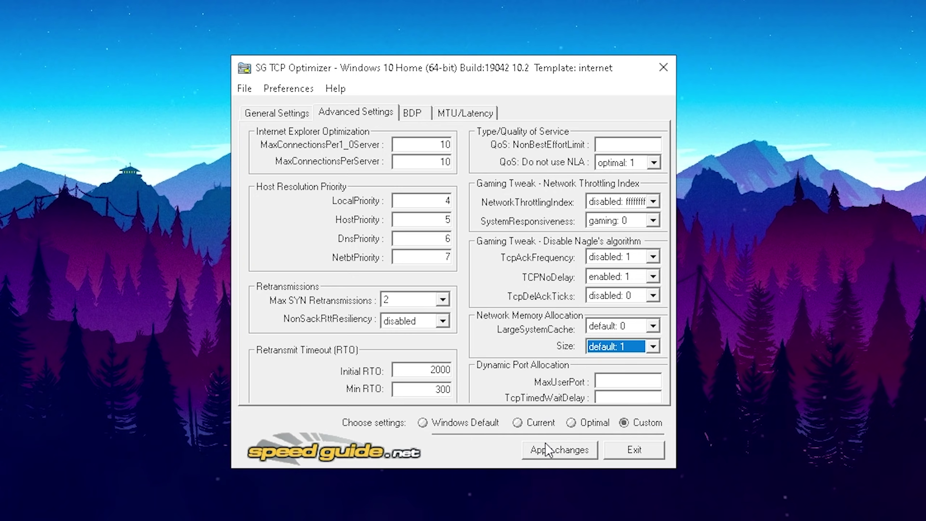
Step: Apply the changes after reviewing the change list, and decline the immediate reboot
left_click(552, 461)
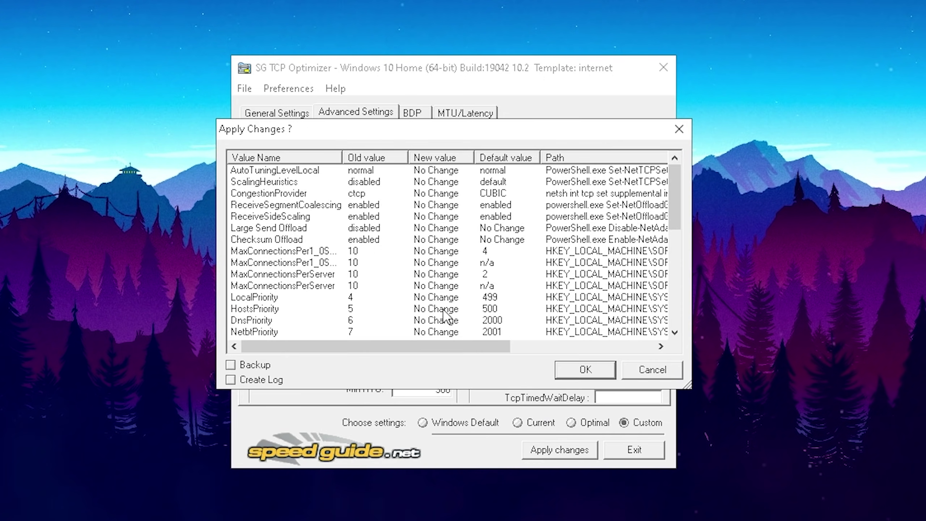
scroll(354, 250, "down", 6)
scroll(353, 250, "up", 5)
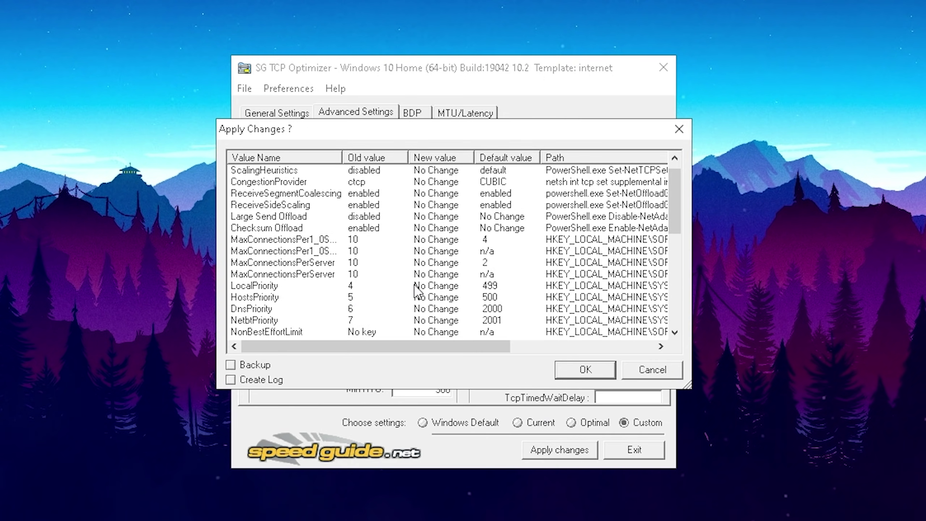
left_click(585, 369)
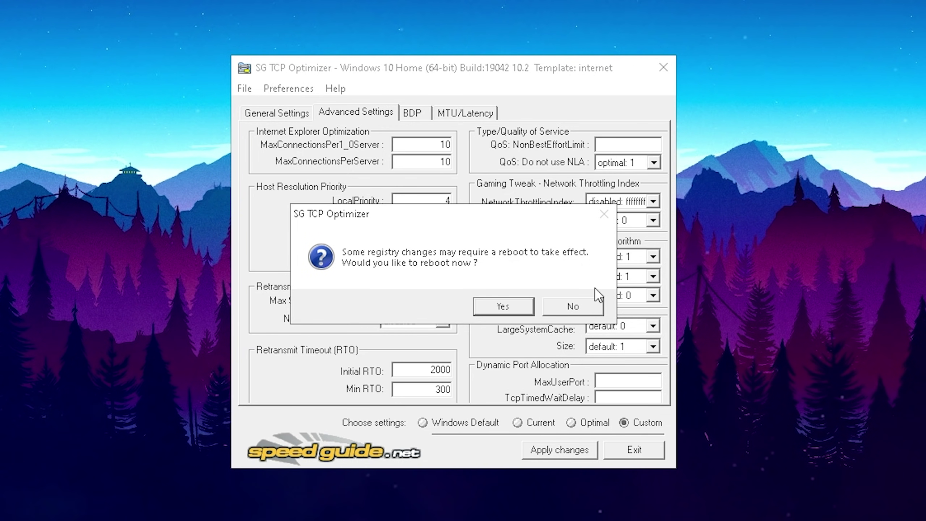
left_click(570, 307)
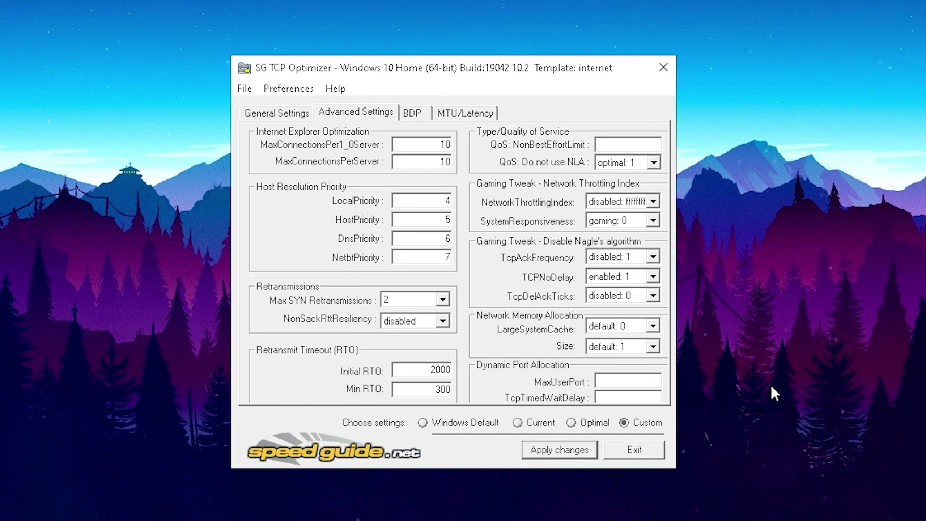
Step: Exit TCP Optimizer and search 'allow do' to open Allow downloads from other PCs
left_click(633, 451)
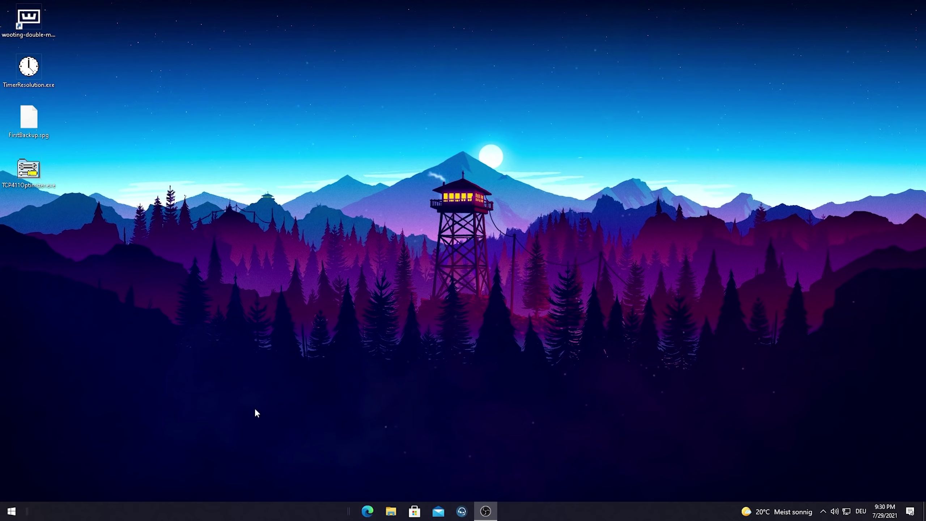
key("super")
type("allow ")
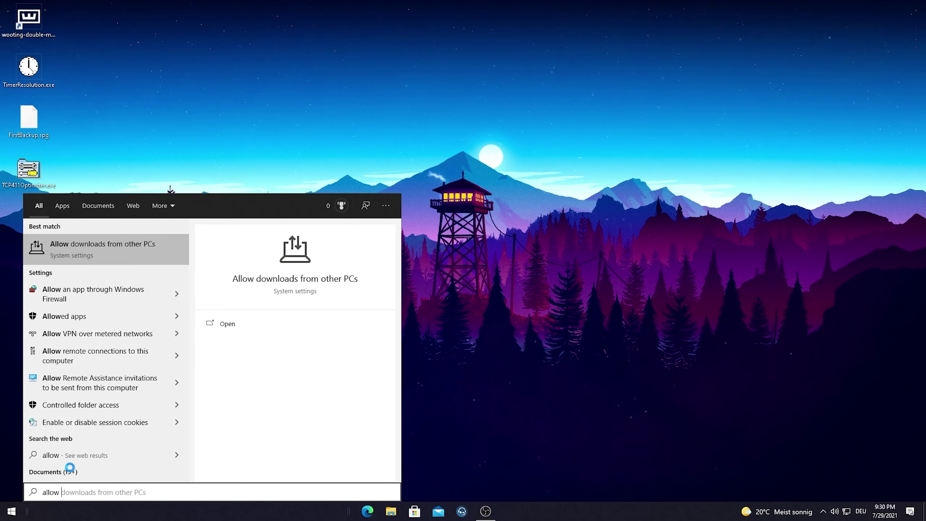
type("do")
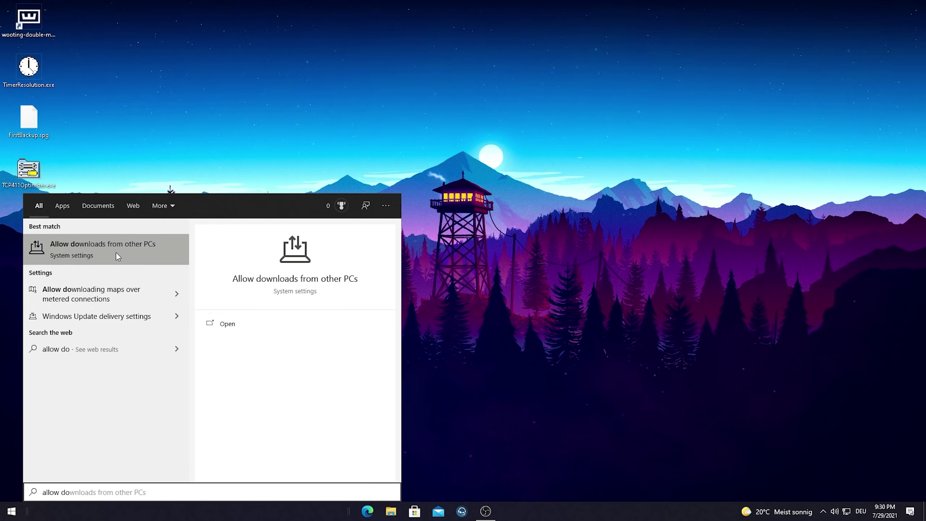
left_click(116, 252)
Step: Maximize Settings and switch the Allow downloads from other PCs toggle to Off
left_click(632, 125)
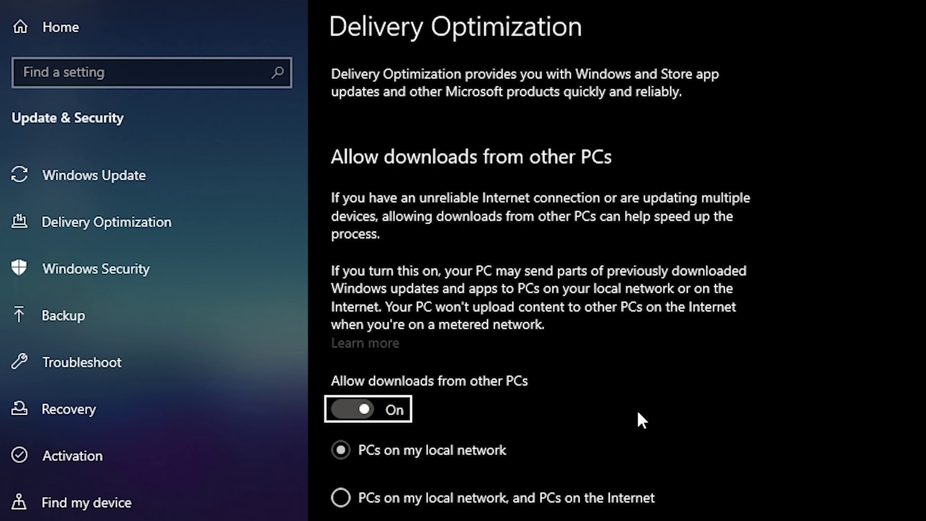
left_click(348, 411)
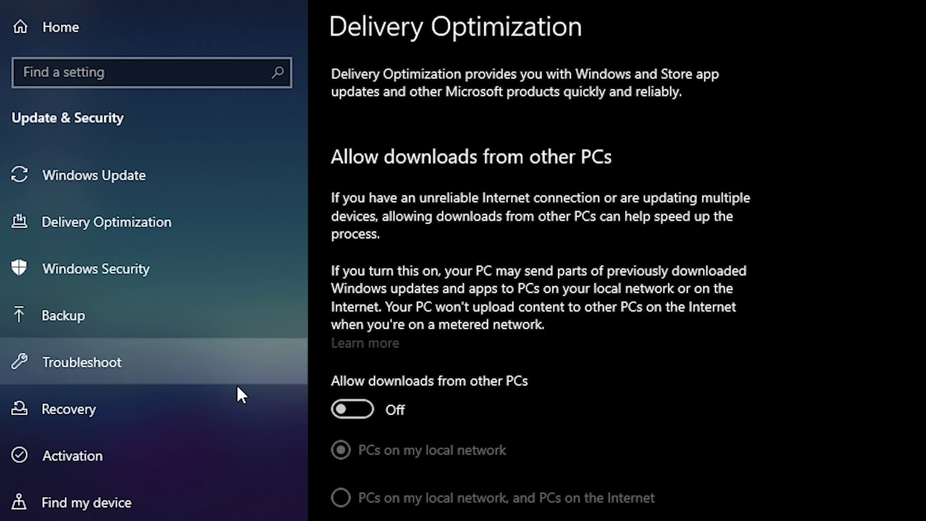